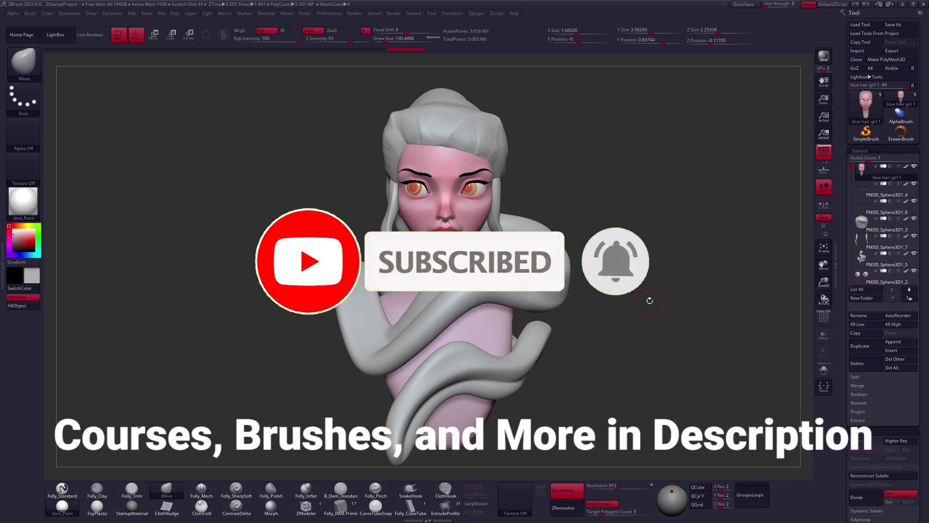
# Step: Sculpt strokes across the cheeks beside the nose with the Folly_Clay brush at a draw size of about 61
pyautogui.moveTo(475, 212); pyautogui.dragTo(488, 232, button='right')
pyautogui.press('space')
pyautogui.moveTo(488, 232); pyautogui.dragTo(482, 232)
pyautogui.keyDown('alt'); pyautogui.moveTo(506, 271); pyautogui.dragTo(500, 280, button='right'); pyautogui.keyUp('alt')
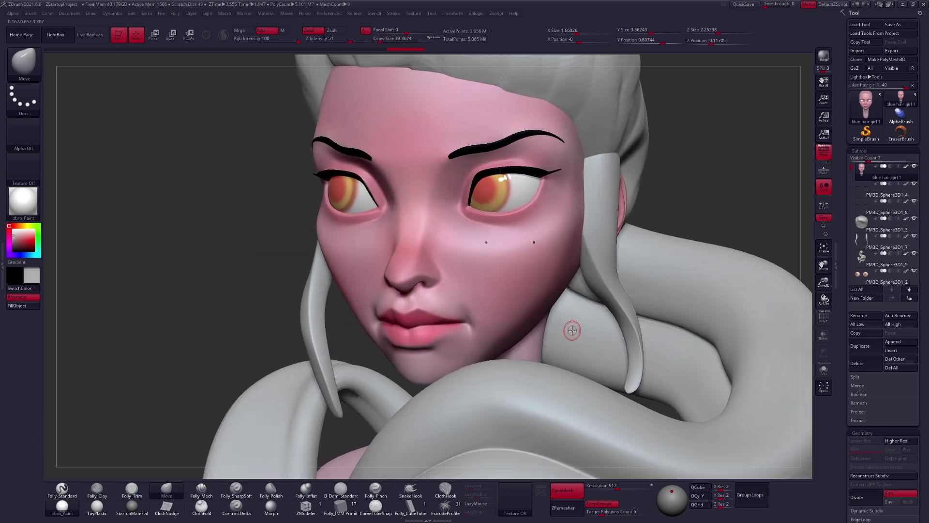
pyautogui.keyDown('alt'); pyautogui.moveTo(572, 331); pyautogui.dragTo(574, 324, button='right'); pyautogui.keyUp('alt')
pyautogui.keyDown('alt'); pyautogui.moveTo(517, 290); pyautogui.dragTo(506, 311, button='right'); pyautogui.keyUp('alt')
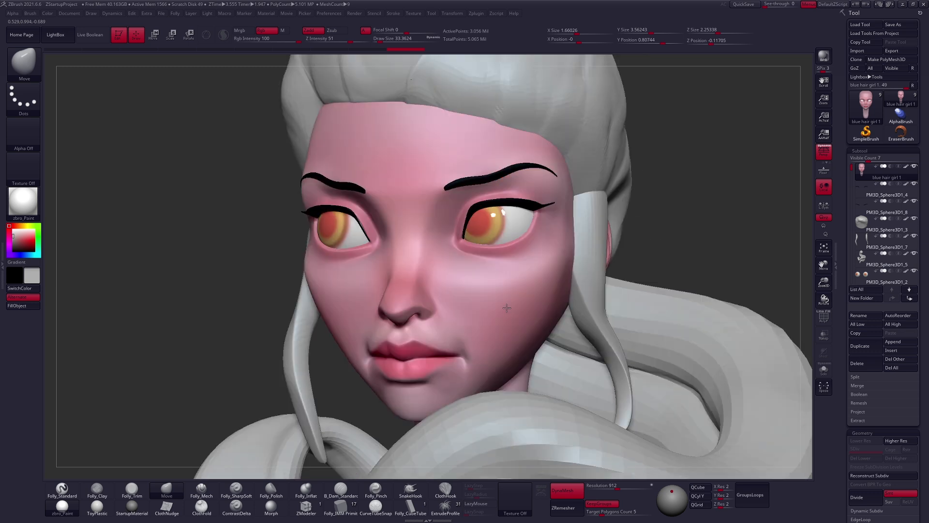
pyautogui.keyDown('ctrl'); pyautogui.moveTo(672, 286); pyautogui.dragTo(677, 253, button='right'); pyautogui.keyUp('ctrl')
pyautogui.press('2')
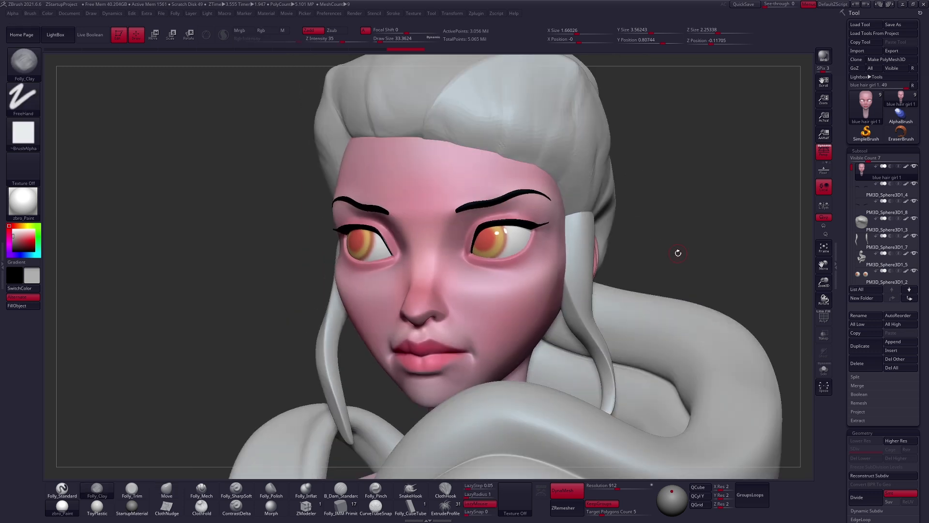
pyautogui.press('space')
pyautogui.moveTo(471, 307)
pyautogui.mouseDown()
pyautogui.moveTo(493, 301)
pyautogui.moveTo(477, 331)
pyautogui.mouseUp()
# Step: Flatten the cheek strokes with the Folly_Trim brush and smooth them into the face
pyautogui.press('3')
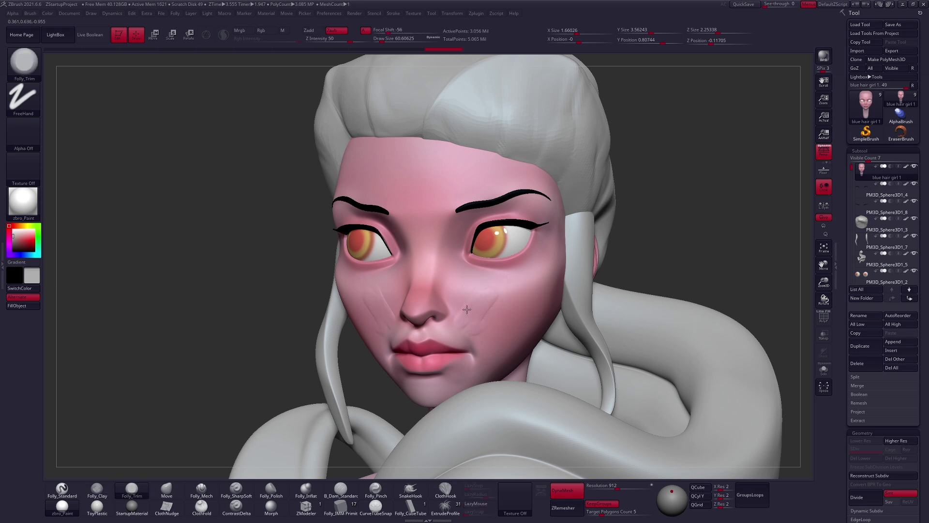
pyautogui.press('shift')
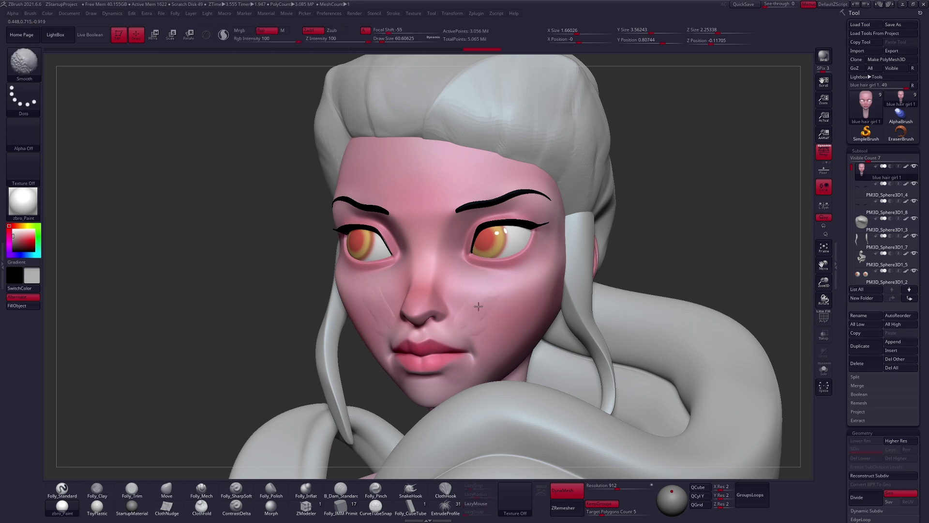
pyautogui.moveTo(459, 314)
pyautogui.keyDown('shift'); pyautogui.mouseDown()
pyautogui.moveTo(475, 334)
pyautogui.moveTo(480, 319)
pyautogui.mouseUp(); pyautogui.keyUp('shift')
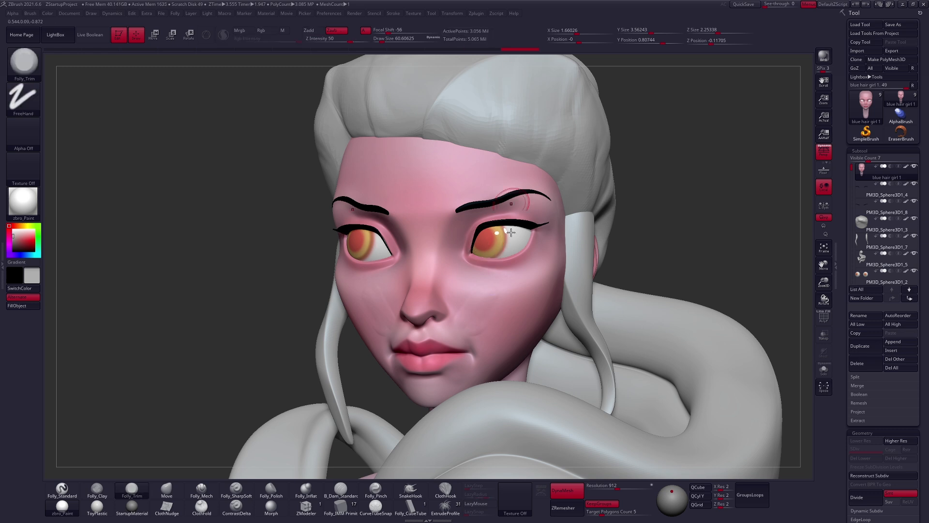
# Step: Add more Folly_Clay strokes to the cheek, then trim and smooth the area from a more sideways view
pyautogui.press('2')
pyautogui.moveTo(483, 335); pyautogui.dragTo(481, 340)
pyautogui.moveTo(502, 298)
pyautogui.mouseDown()
pyautogui.moveTo(492, 334)
pyautogui.moveTo(495, 305)
pyautogui.moveTo(506, 331)
pyautogui.moveTo(523, 334)
pyautogui.mouseUp()
pyautogui.press('3')
pyautogui.moveTo(525, 326); pyautogui.dragTo(489, 329, button='right')
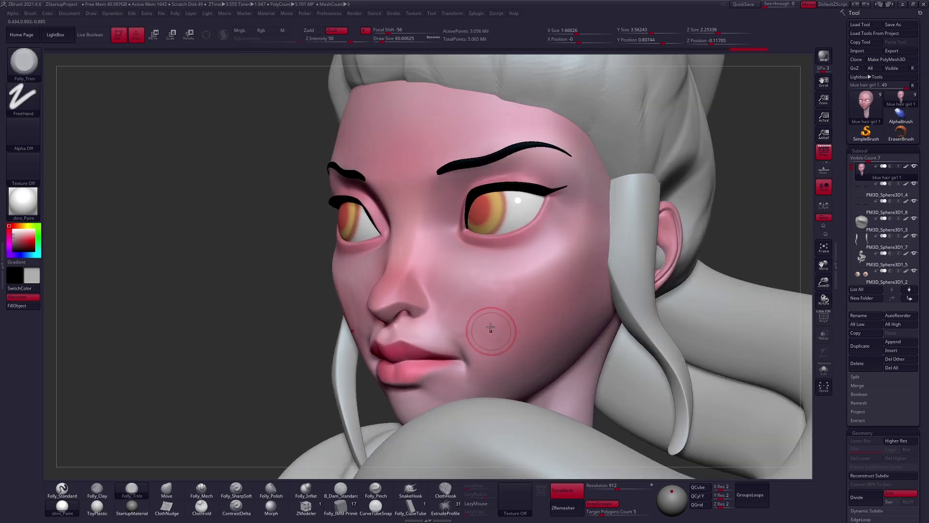
pyautogui.moveTo(503, 306)
pyautogui.keyDown('shift'); pyautogui.mouseDown()
pyautogui.moveTo(491, 307)
pyautogui.moveTo(532, 326)
pyautogui.moveTo(500, 298)
pyautogui.mouseUp(); pyautogui.keyUp('shift')
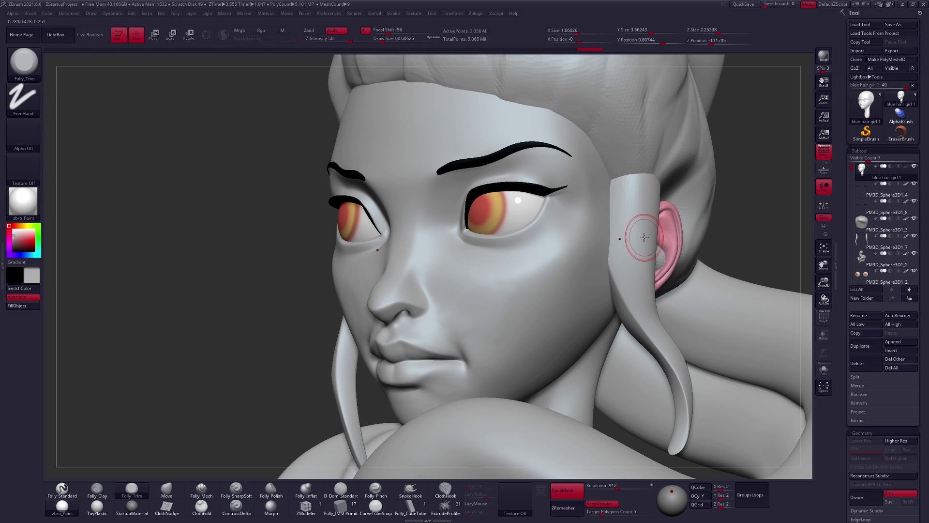
# Step: Set the colour to white and check the head's surface shading with StartupMaterial
pyautogui.click(13, 228)
pyautogui.click(140, 505)
pyautogui.moveTo(508, 311)
pyautogui.mouseDown(button='right')
pyautogui.moveTo(524, 315)
pyautogui.moveTo(370, 301)
pyautogui.mouseUp(button='right')
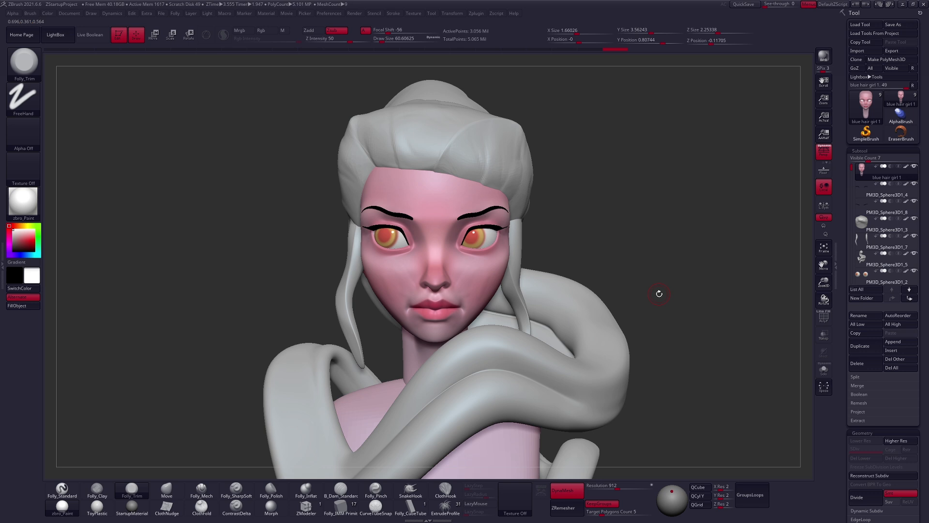
# Step: Try to reshape the cheeks and jaw with the Move brush at a draw size of about 181
pyautogui.press('b')
pyautogui.press('m')
pyautogui.press('v')
pyautogui.moveTo(659, 293)
pyautogui.mouseDown()
pyautogui.moveTo(475, 304)
pyautogui.moveTo(509, 327)
pyautogui.moveTo(509, 313)
pyautogui.mouseUp()
pyautogui.press('space')
pyautogui.moveTo(506, 312); pyautogui.dragTo(501, 298)
pyautogui.press('space')
pyautogui.press('space')
pyautogui.press('space')
pyautogui.moveTo(438, 285)
pyautogui.mouseDown()
pyautogui.moveTo(431, 281)
pyautogui.moveTo(440, 277)
pyautogui.mouseUp()
pyautogui.press('space')
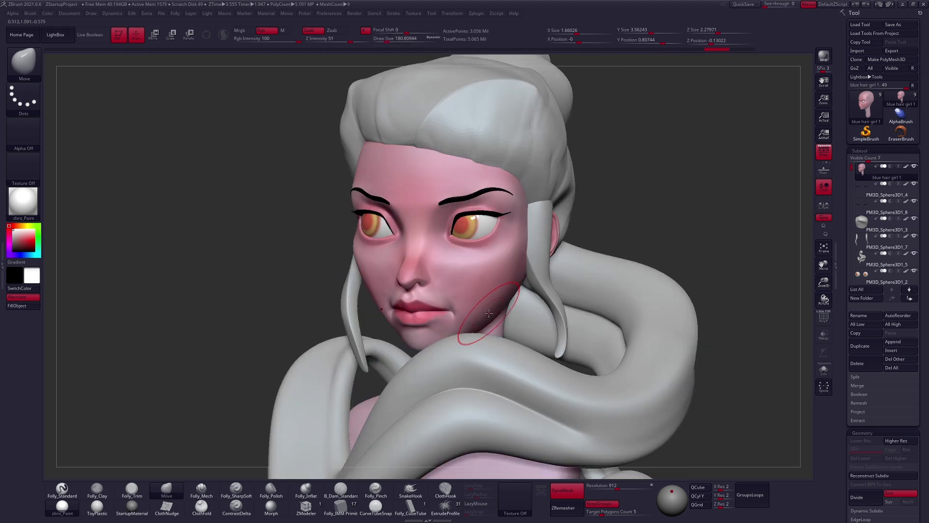
pyautogui.moveTo(489, 310); pyautogui.dragTo(515, 339)
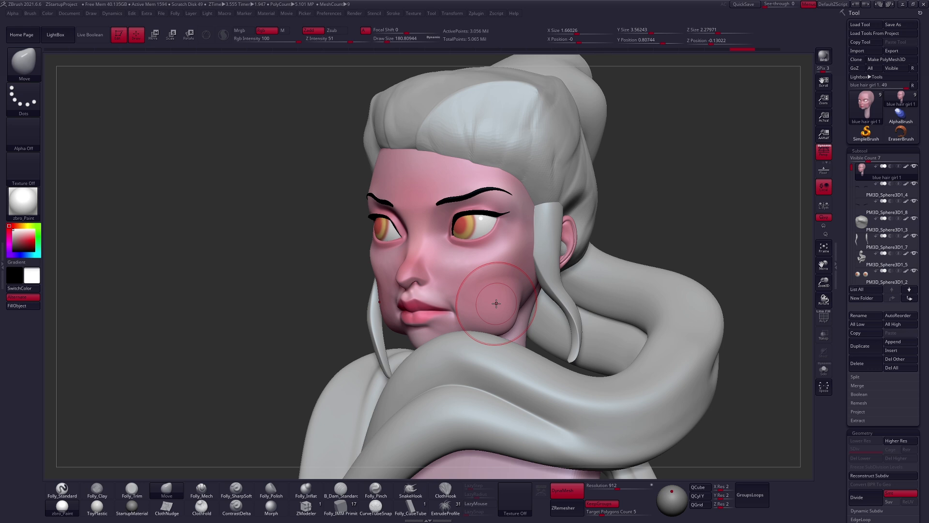
# Step: Undo the Move brush changes to the cheeks and jaw
pyautogui.hotkey('ctrl', 'z')
pyautogui.hotkey('ctrl', 'z')
pyautogui.hotkey('ctrl', 'z')
pyautogui.hotkey('ctrl', 'z')
pyautogui.hotkey('ctrl', 'z')
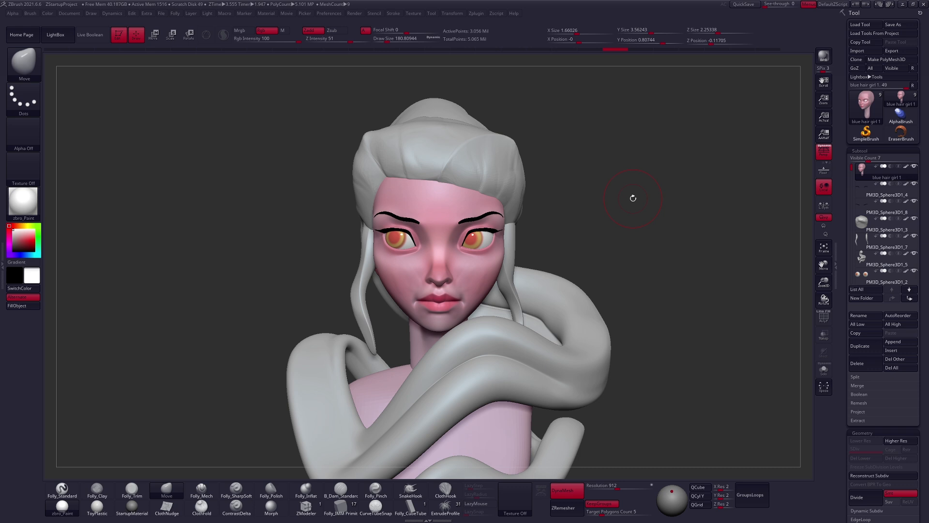
# Step: Turn off KeepGroups and ZRemesh the head with a target polygon count of 5
pyautogui.press('ctrl')
pyautogui.moveTo(844, 295); pyautogui.dragTo(845, 208)
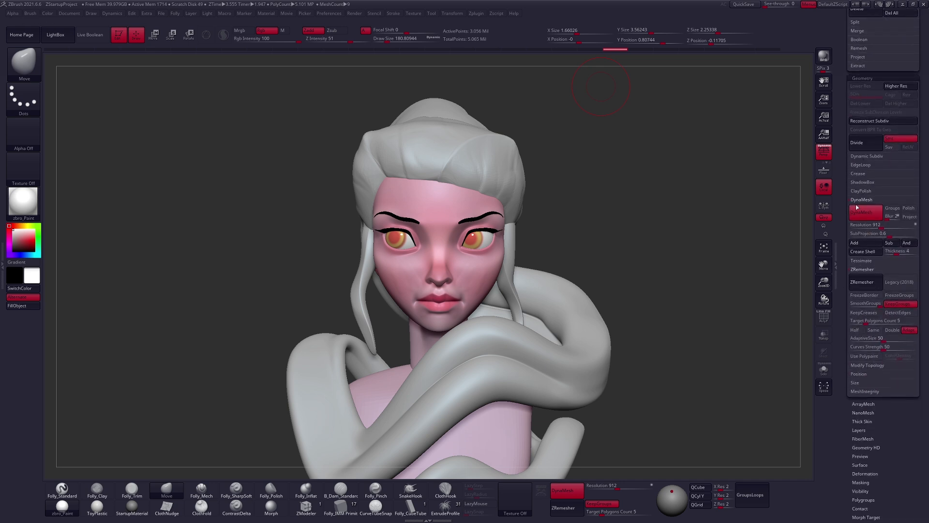
pyautogui.click(897, 304)
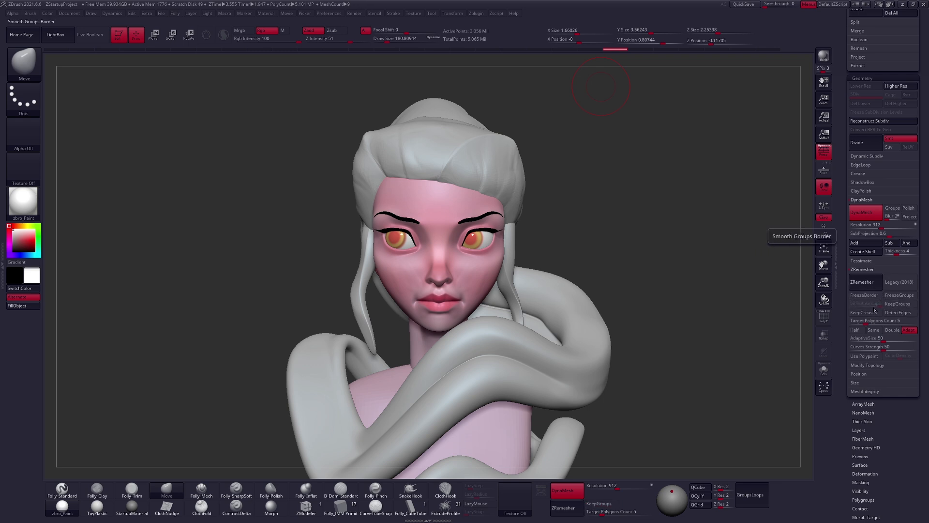
pyautogui.click(866, 283)
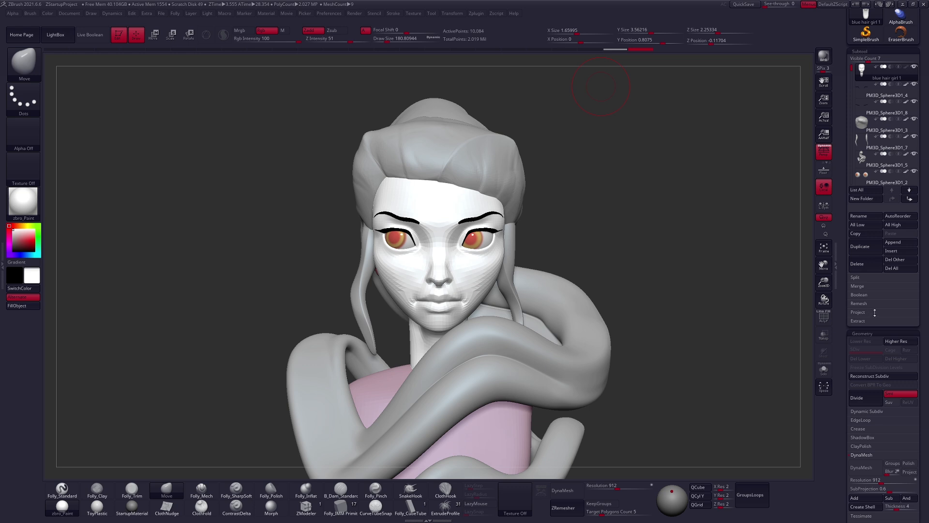
# Step: Divide the remeshed head to subdivision level 2 and project its history, always accepting polypaint projection
pyautogui.click(866, 313)
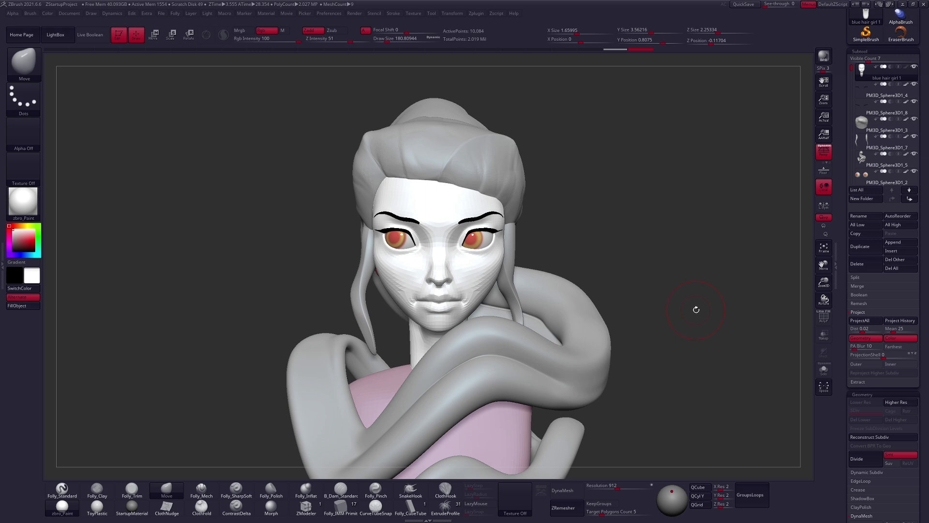
pyautogui.hotkey('ctrl', 'd')
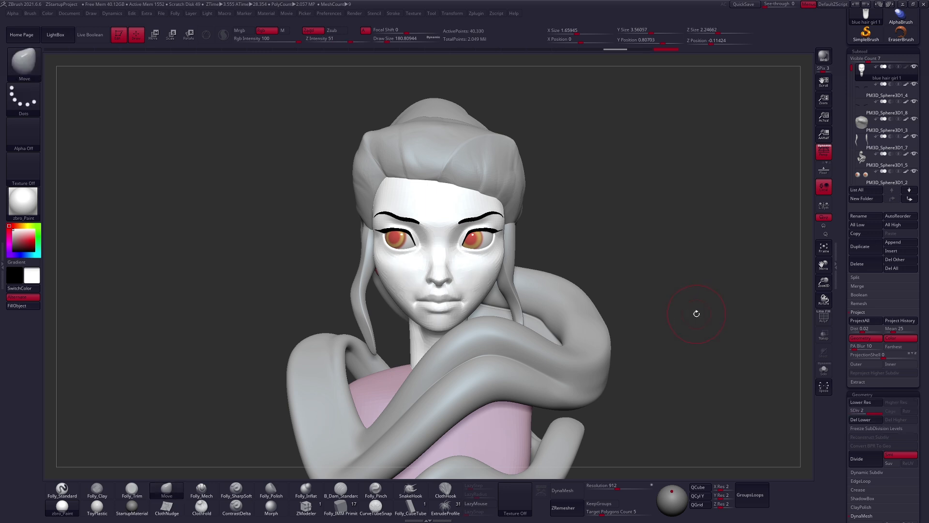
pyautogui.click(901, 321)
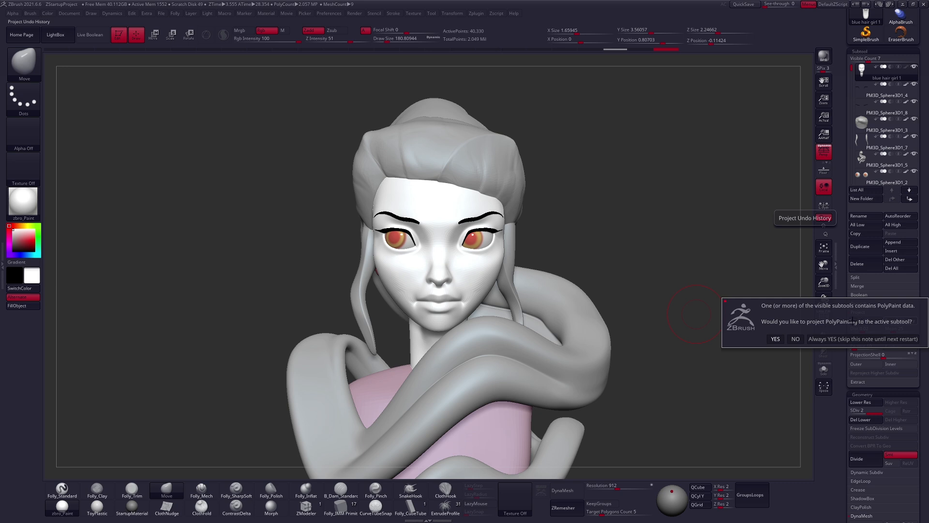
pyautogui.click(845, 340)
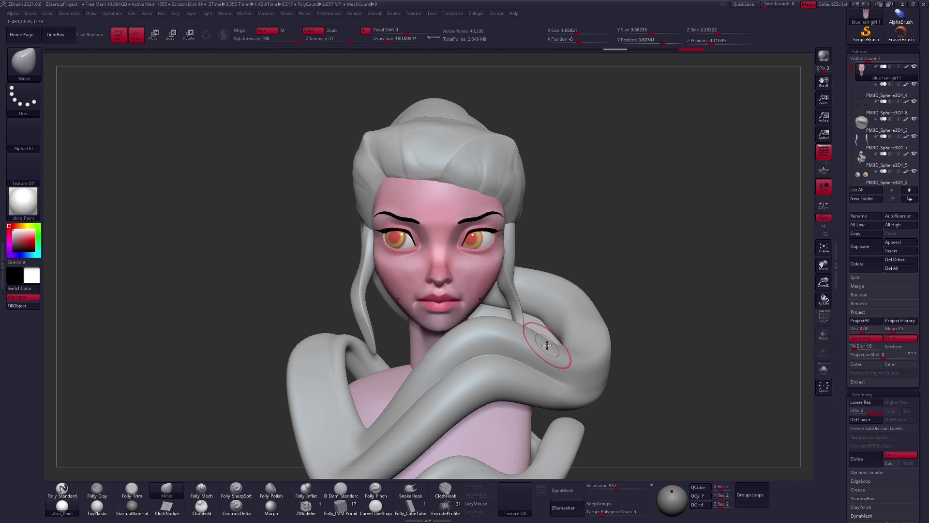
# Step: Compare the face up close before and after projection by undoing and redoing the projection
pyautogui.moveTo(481, 309)
pyautogui.keyDown('ctrl'); pyautogui.mouseDown(button='right')
pyautogui.moveTo(482, 277)
pyautogui.moveTo(531, 297)
pyautogui.moveTo(645, 297)
pyautogui.mouseUp(button='right'); pyautogui.keyUp('ctrl')
pyautogui.hotkey('ctrl', 'z')
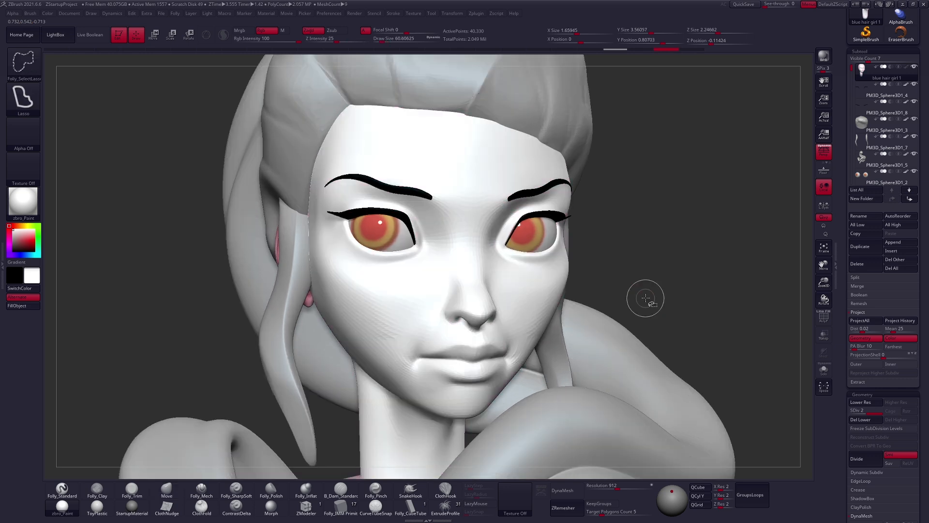
pyautogui.hotkey('ctrl', 'shift', 'z')
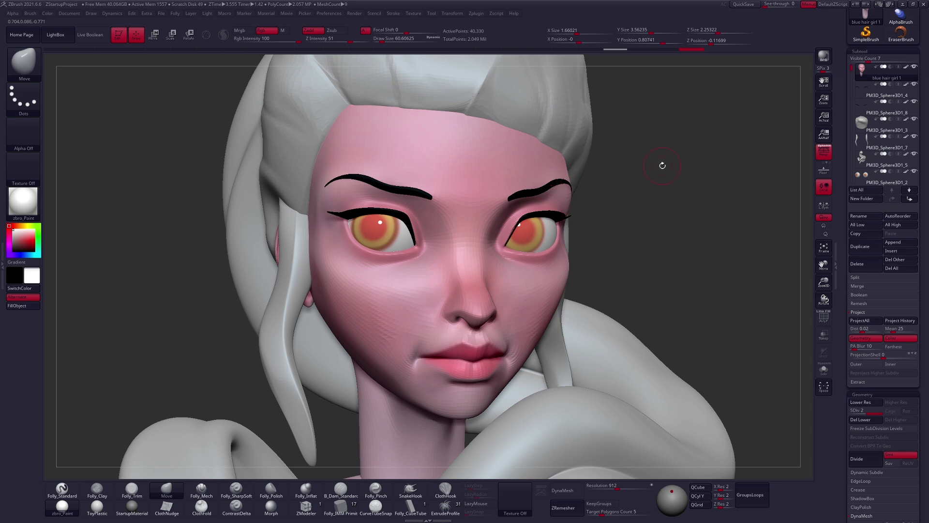
# Step: Divide the head to subdivision levels 3 and 4, projecting the history detail at each level
pyautogui.press('d')
pyautogui.click(907, 323)
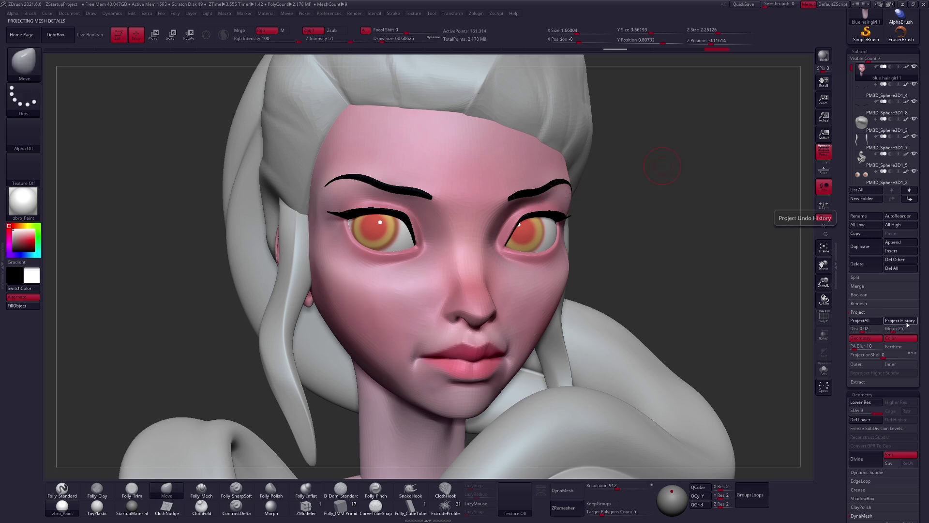
pyautogui.press('d')
pyautogui.moveTo(623, 285); pyautogui.dragTo(631, 307)
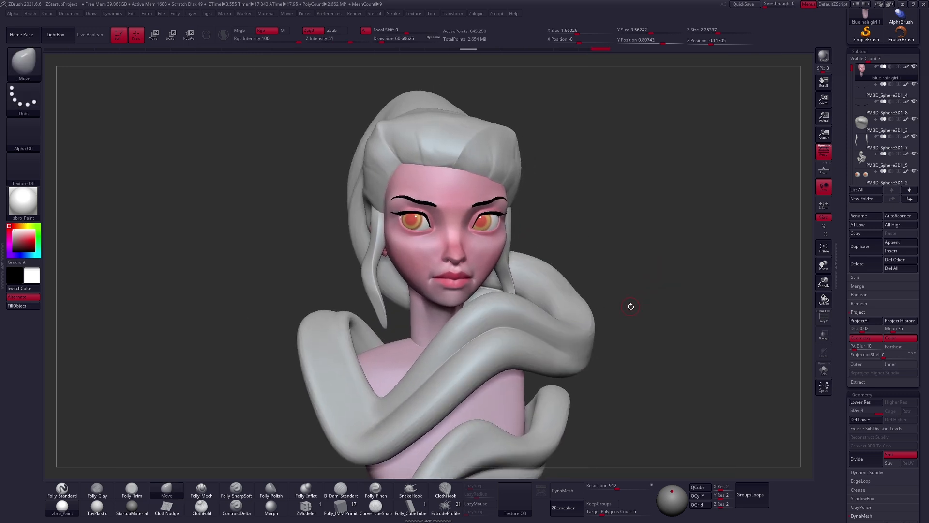
pyautogui.click(859, 313)
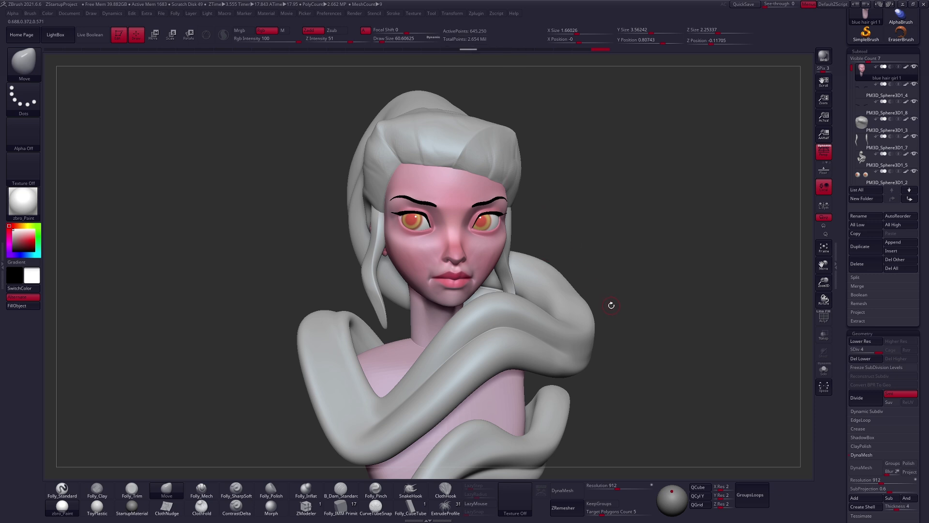
# Step: Show the head's wireframe, choose the Move brush and lower the head to subdivision level 1
pyautogui.hotkey('shift', 'f')
pyautogui.press('b')
pyautogui.press('m')
pyautogui.press('v')
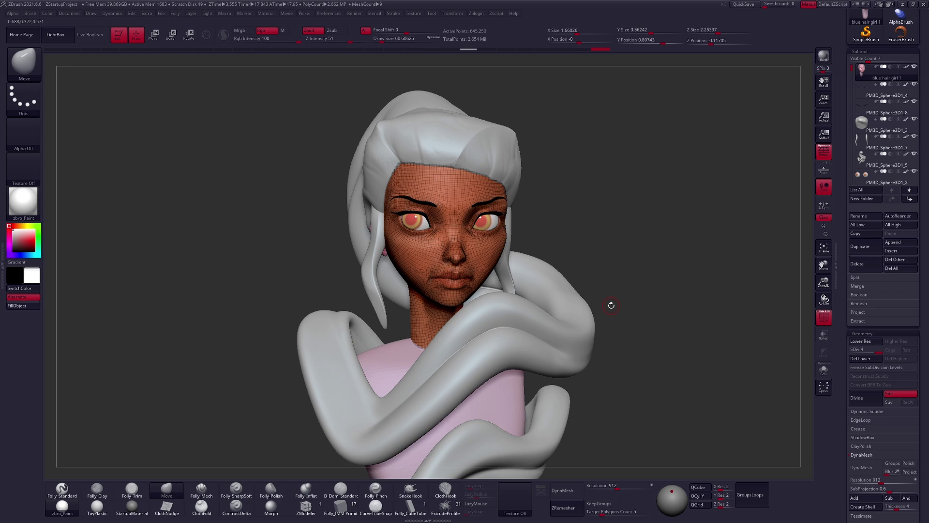
pyautogui.scroll(-1, 866, 321)
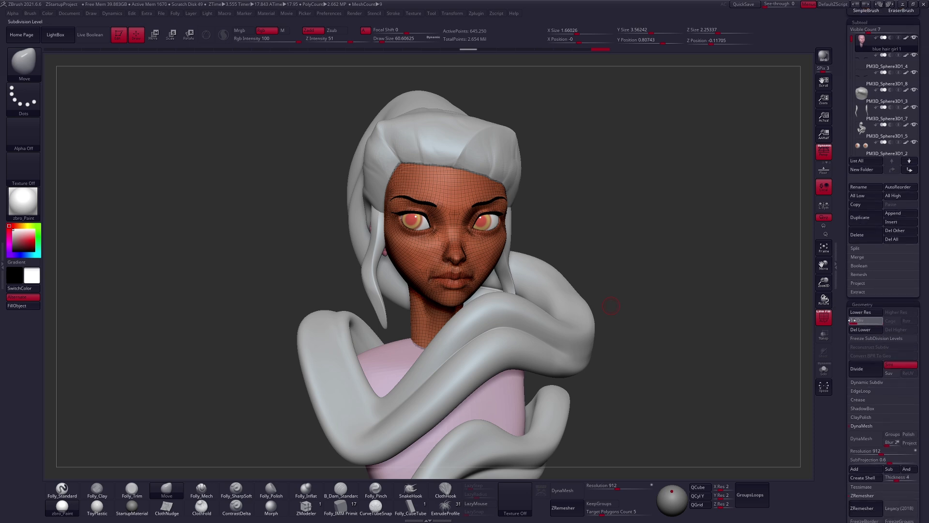
pyautogui.moveTo(854, 321); pyautogui.dragTo(846, 320)
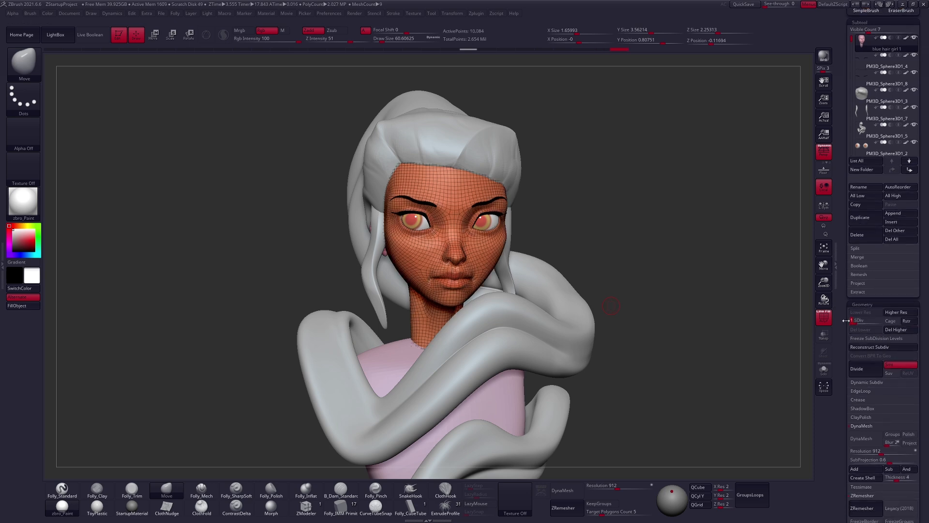
# Step: Hide the wireframe and try Folly_Clay strokes on the cheeks at subdivision level 1
pyautogui.keyDown('ctrl'); pyautogui.moveTo(484, 251); pyautogui.dragTo(539, 315, button='right'); pyautogui.keyUp('ctrl')
pyautogui.hotkey('shift', 'f')
pyautogui.press('2')
pyautogui.moveTo(498, 258); pyautogui.dragTo(514, 311)
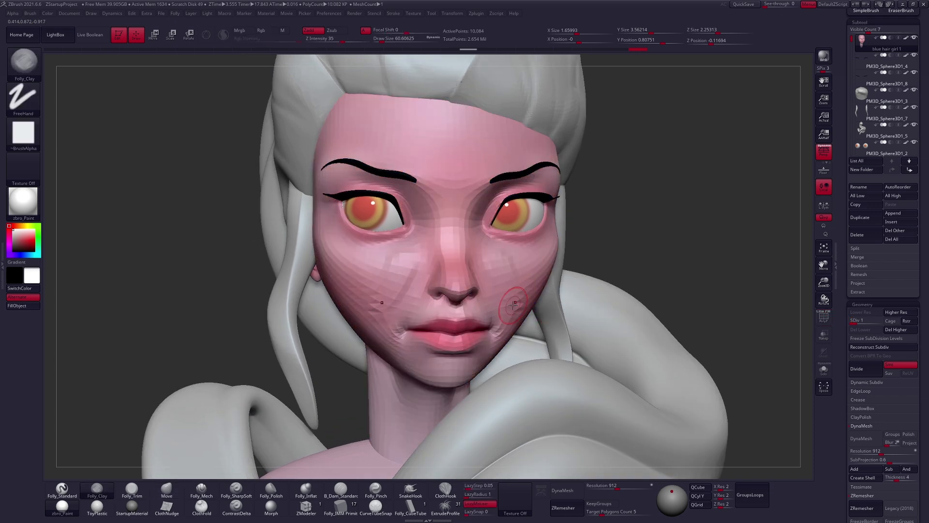
# Step: Step the head up through its subdivision levels, switch to the Move brush with a larger draw size, and return to level 2
pyautogui.press('d')
pyautogui.press('d')
pyautogui.press('d')
pyautogui.press('space')
pyautogui.moveTo(517, 293); pyautogui.dragTo(559, 309)
pyautogui.press('4')
pyautogui.hotkey('shift', 'd')
pyautogui.hotkey('shift', 'd')
pyautogui.hotkey('shift', 'd')
pyautogui.hotkey('ctrl', 'd')
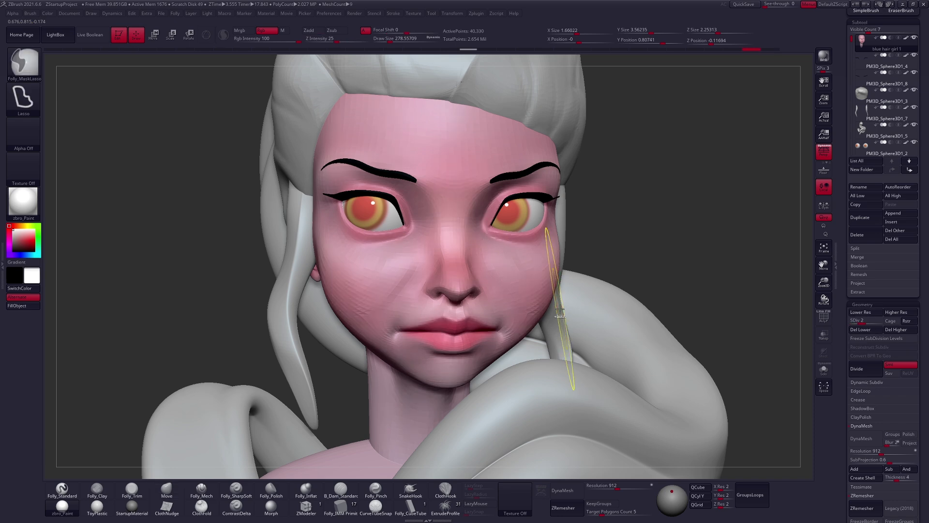
# Step: Lower the head to subdivision level 1 and reshape the cheek and jaw with large Move brush strokes
pyautogui.press('d')
pyautogui.moveTo(641, 277); pyautogui.dragTo(615, 292)
pyautogui.keyDown('ctrl'); pyautogui.moveTo(438, 284); pyautogui.dragTo(530, 284, button='right'); pyautogui.keyUp('ctrl')
pyautogui.moveTo(876, 322); pyautogui.dragTo(851, 322)
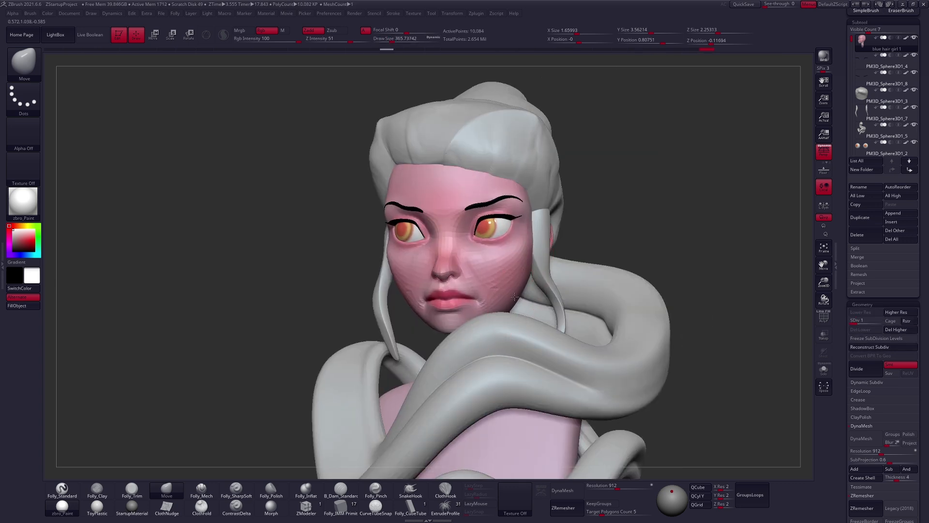
pyautogui.moveTo(515, 300); pyautogui.dragTo(511, 298)
pyautogui.moveTo(511, 298)
pyautogui.mouseDown(button='right')
pyautogui.moveTo(503, 314)
pyautogui.moveTo(513, 310)
pyautogui.mouseUp(button='right')
pyautogui.moveTo(505, 305); pyautogui.dragTo(501, 301)
pyautogui.moveTo(310, 295); pyautogui.dragTo(402, 295, button='right')
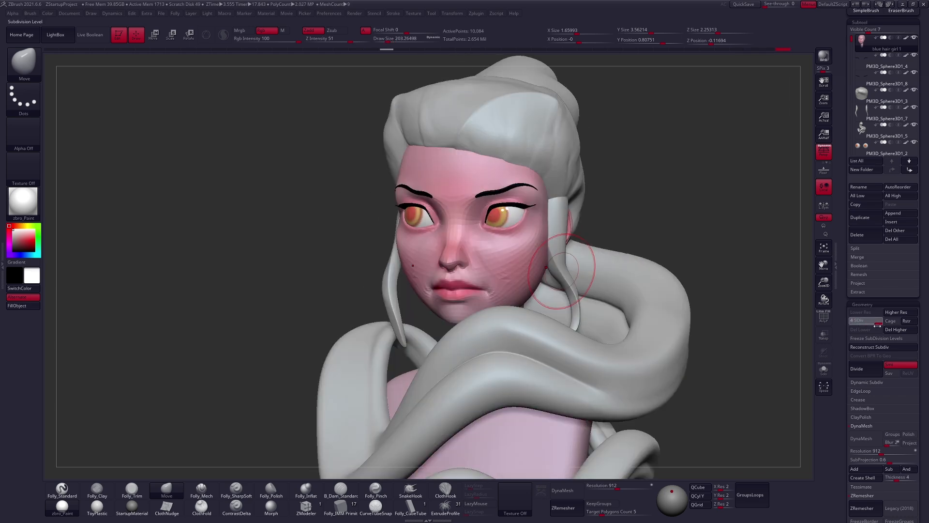
# Step: Return the head to subdivision level 4 and reduce the Move brush's draw size to about 104
pyautogui.moveTo(878, 326); pyautogui.dragTo(881, 321)
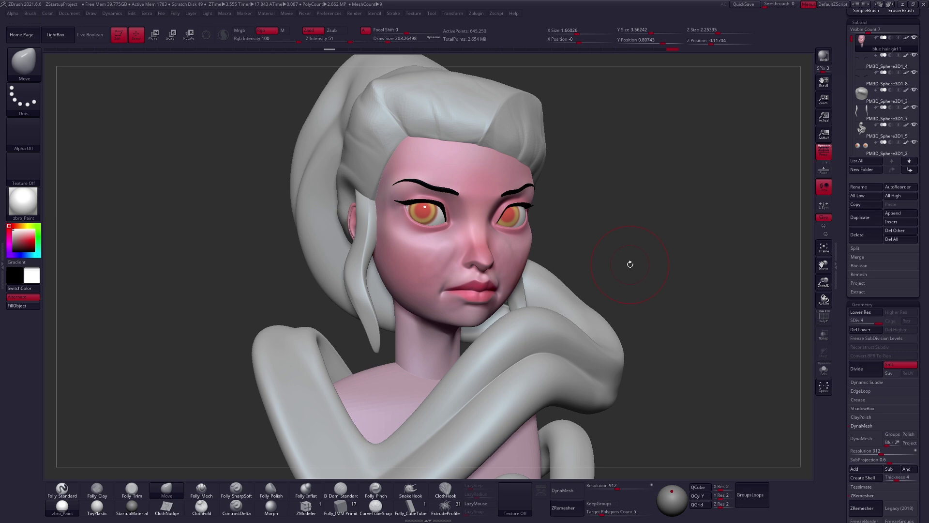
pyautogui.moveTo(515, 266)
pyautogui.mouseDown(button='right')
pyautogui.moveTo(417, 256)
pyautogui.moveTo(516, 262)
pyautogui.mouseUp(button='right')
pyautogui.press('space')
pyautogui.moveTo(515, 263); pyautogui.dragTo(510, 262)
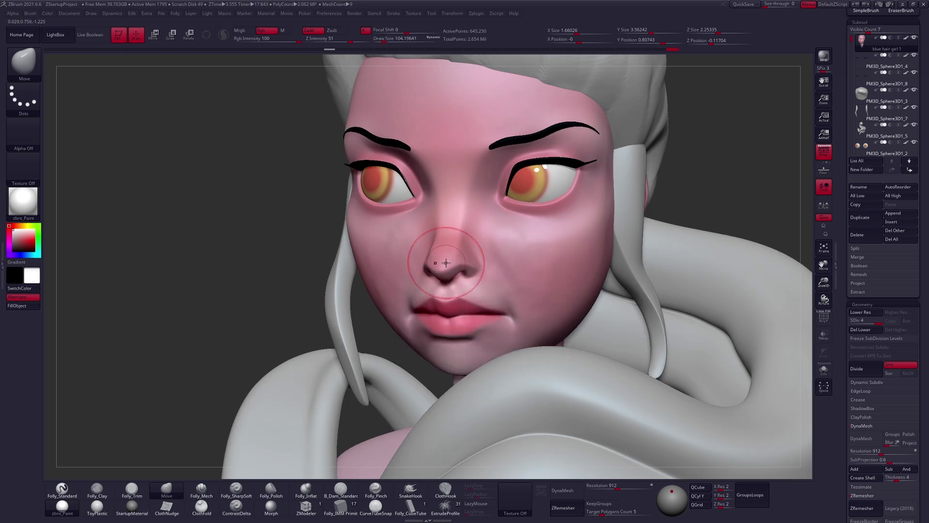
# Step: Apply StartupMaterial and smooth the cheek at subdivision level 4 and again at level 3
pyautogui.click(131, 507)
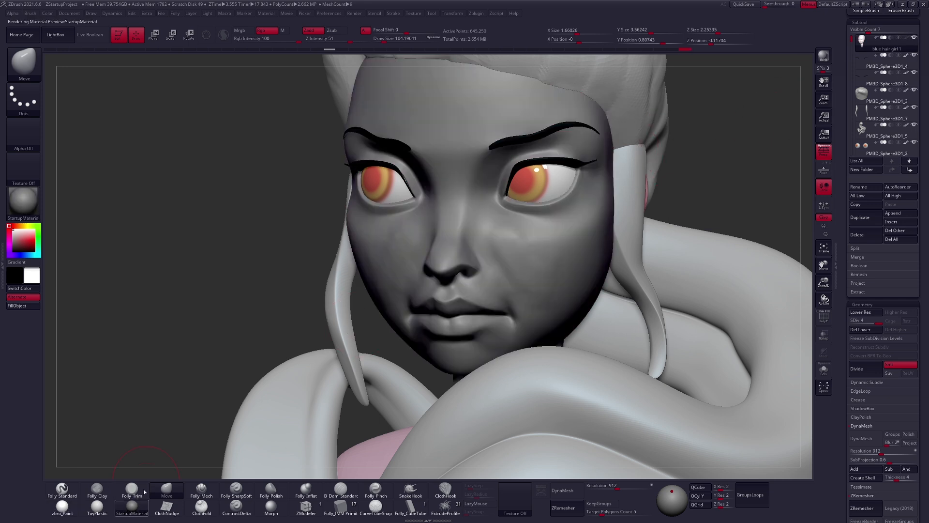
pyautogui.keyDown('shift'); pyautogui.moveTo(541, 272); pyautogui.dragTo(537, 260); pyautogui.keyUp('shift')
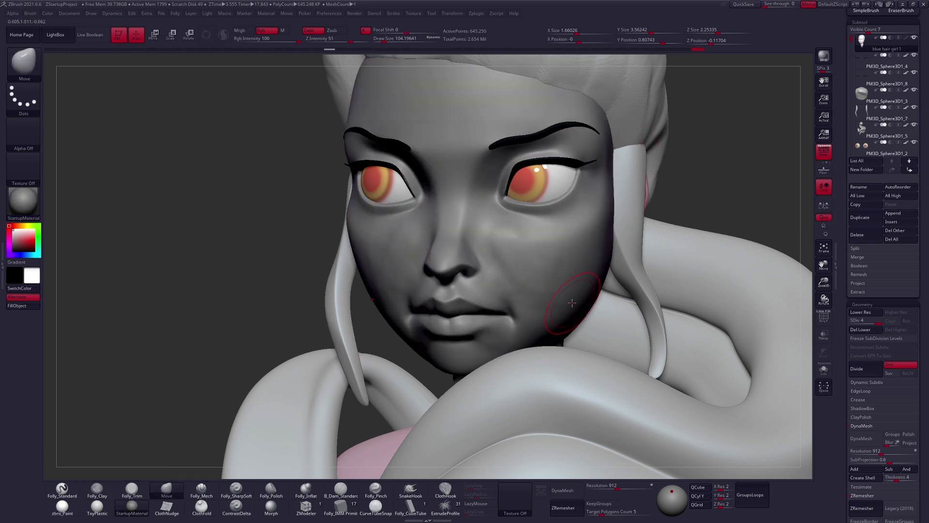
pyautogui.moveTo(878, 323); pyautogui.dragTo(870, 324)
pyautogui.keyDown('shift'); pyautogui.moveTo(528, 263); pyautogui.dragTo(509, 245); pyautogui.keyUp('shift')
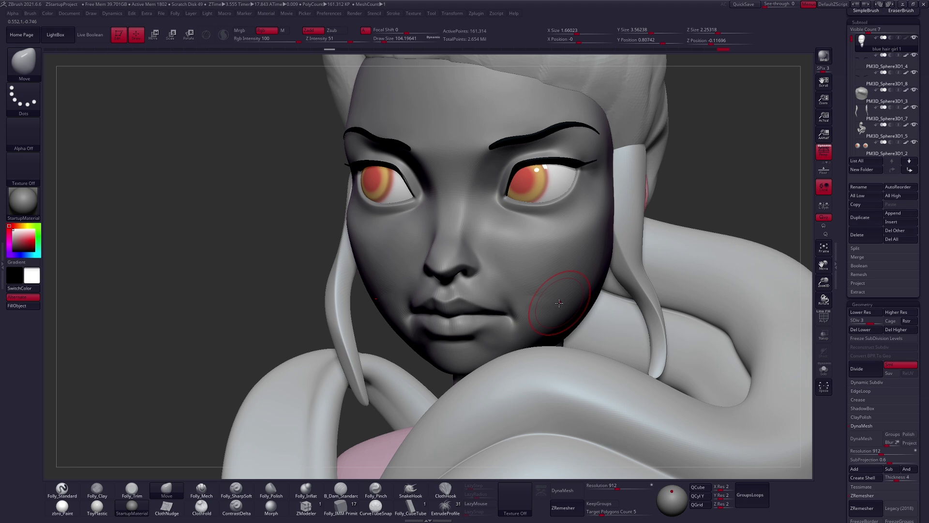
pyautogui.moveTo(486, 306)
pyautogui.keyDown('shift'); pyautogui.mouseDown()
pyautogui.moveTo(454, 310)
pyautogui.moveTo(468, 262)
pyautogui.moveTo(453, 309)
pyautogui.mouseUp(); pyautogui.keyUp('shift')
# Step: Smooth the cheek at subdivision level 2, then step back up to level 4 and smooth the area beside the nose
pyautogui.hotkey('shift', 'd')
pyautogui.moveTo(555, 299); pyautogui.dragTo(517, 293, button='right')
pyautogui.moveTo(503, 254)
pyautogui.keyDown('shift'); pyautogui.mouseDown()
pyautogui.moveTo(519, 269)
pyautogui.moveTo(559, 275)
pyautogui.moveTo(556, 284)
pyautogui.mouseUp(); pyautogui.keyUp('shift')
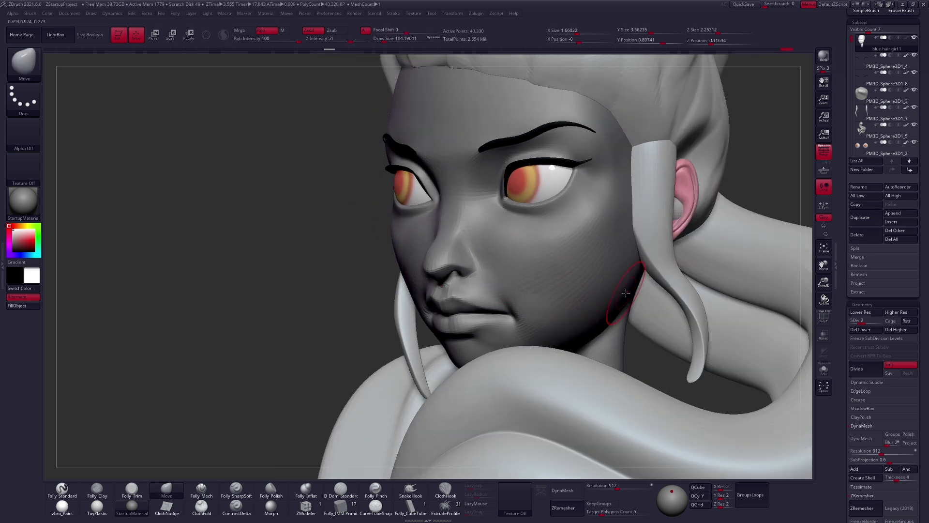
pyautogui.keyDown('shift'); pyautogui.moveTo(529, 266); pyautogui.dragTo(516, 243); pyautogui.keyUp('shift')
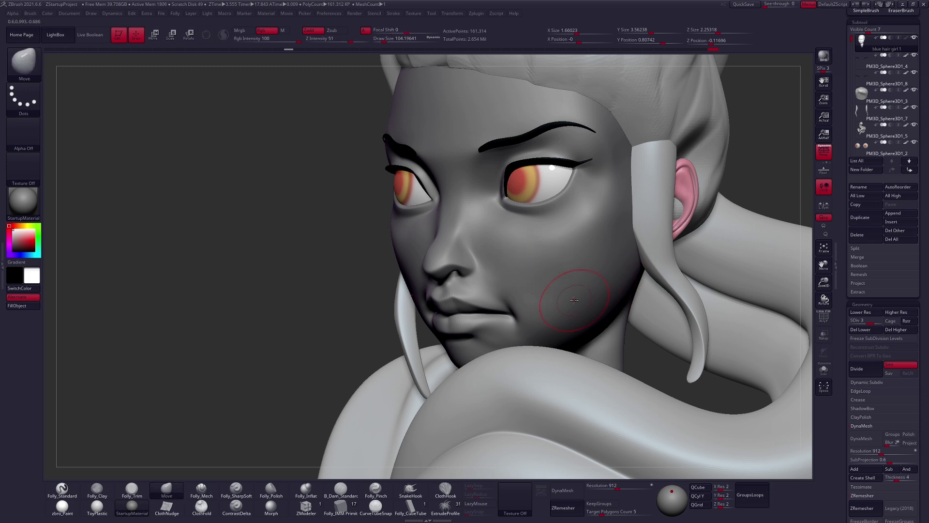
pyautogui.press('d')
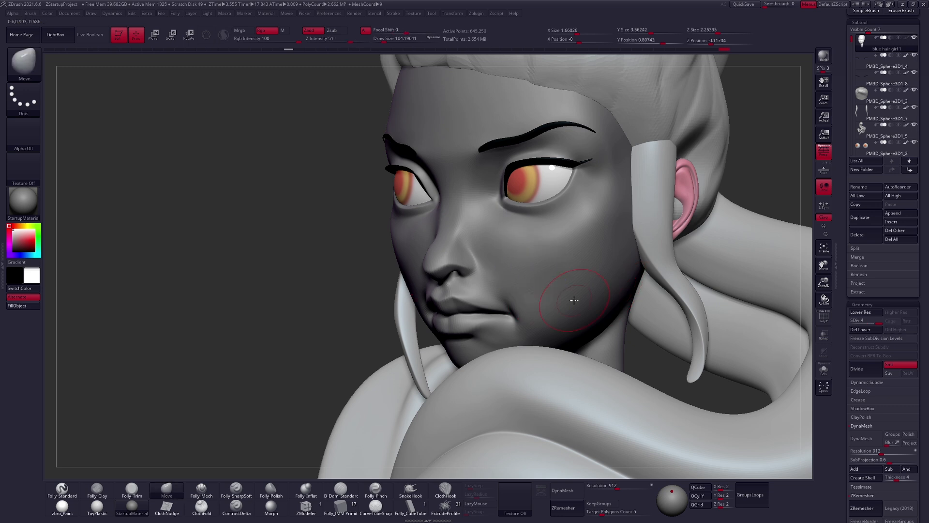
pyautogui.keyDown('shift'); pyautogui.moveTo(573, 300); pyautogui.dragTo(506, 262); pyautogui.keyUp('shift')
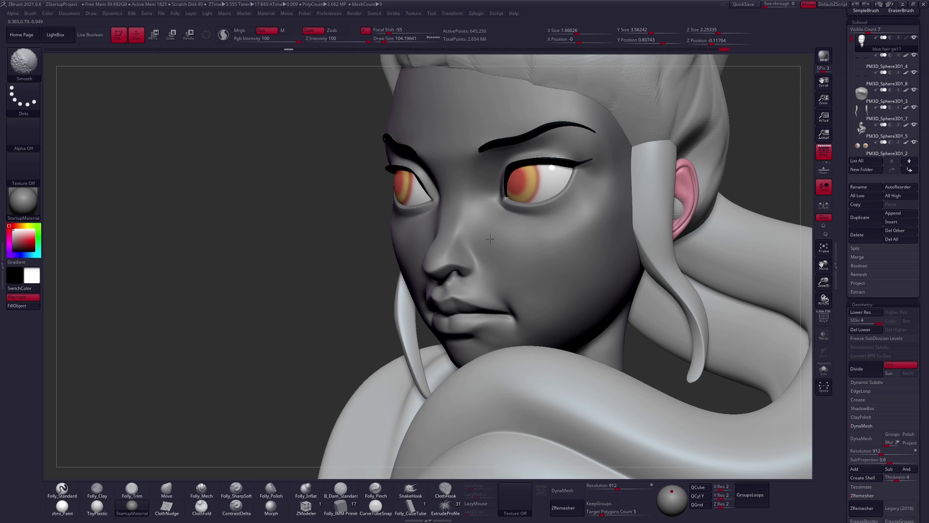